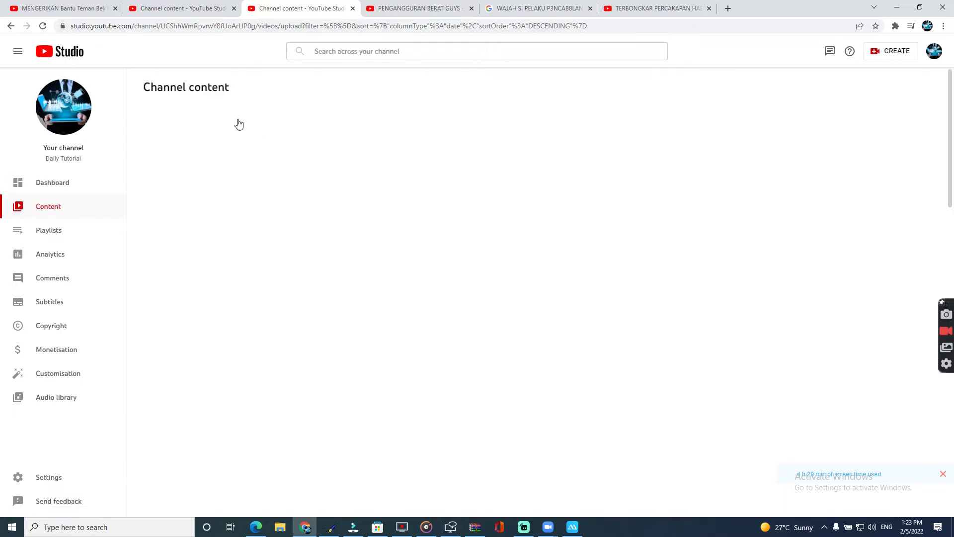
- Turn on monetisation for the stream that is live now in the channel's live content and save it
left_click(199, 118)
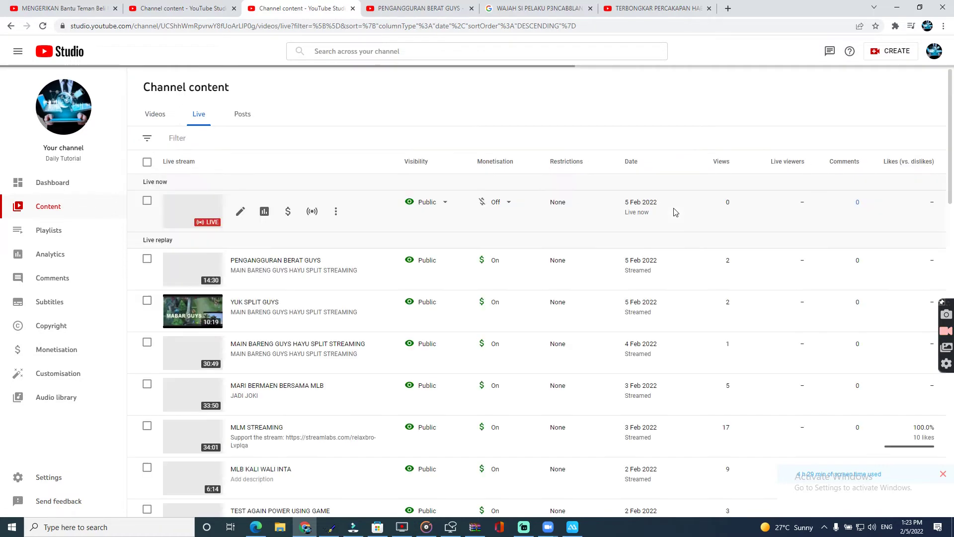
left_click(496, 202)
left_click(488, 205)
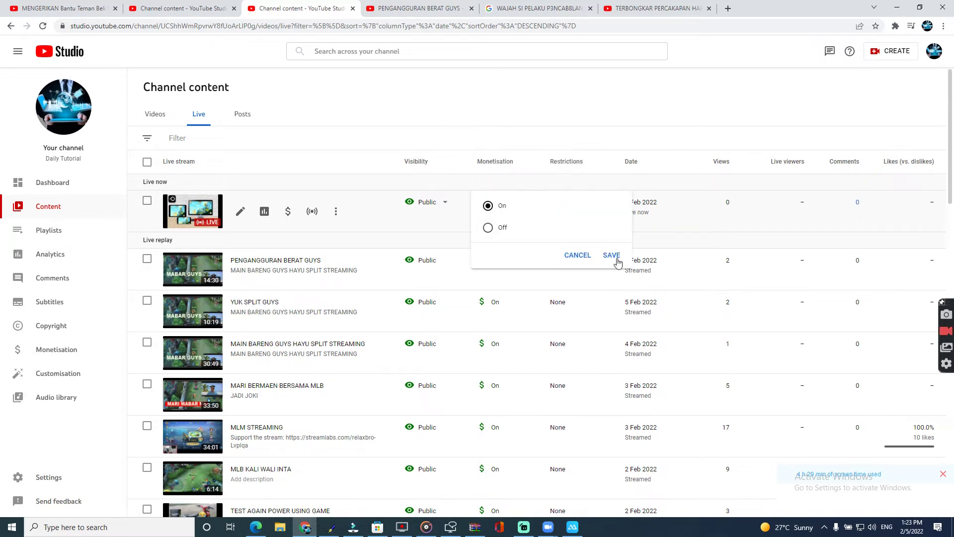
left_click(617, 262)
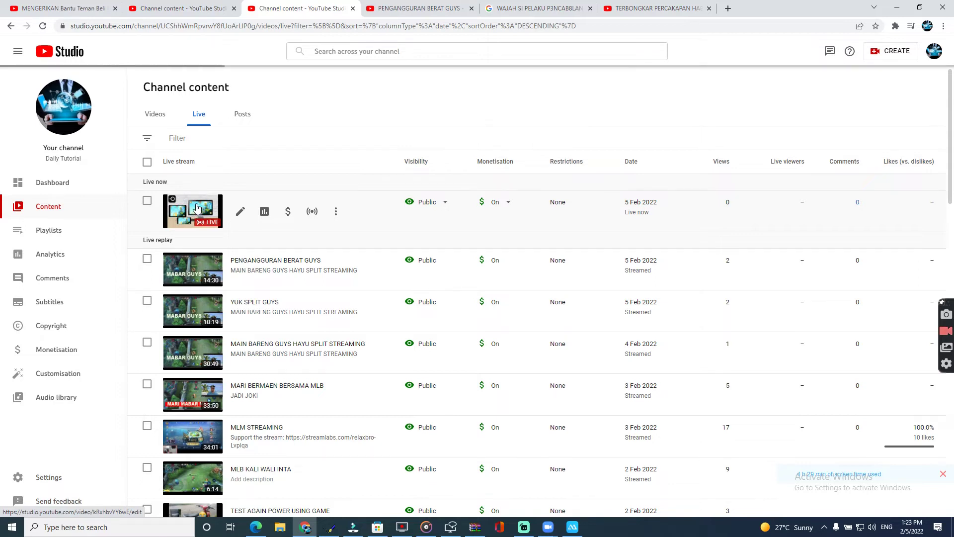
- Open the live stream's video details, follow its video link, and bring the stream's watch page to the front
left_click(196, 208)
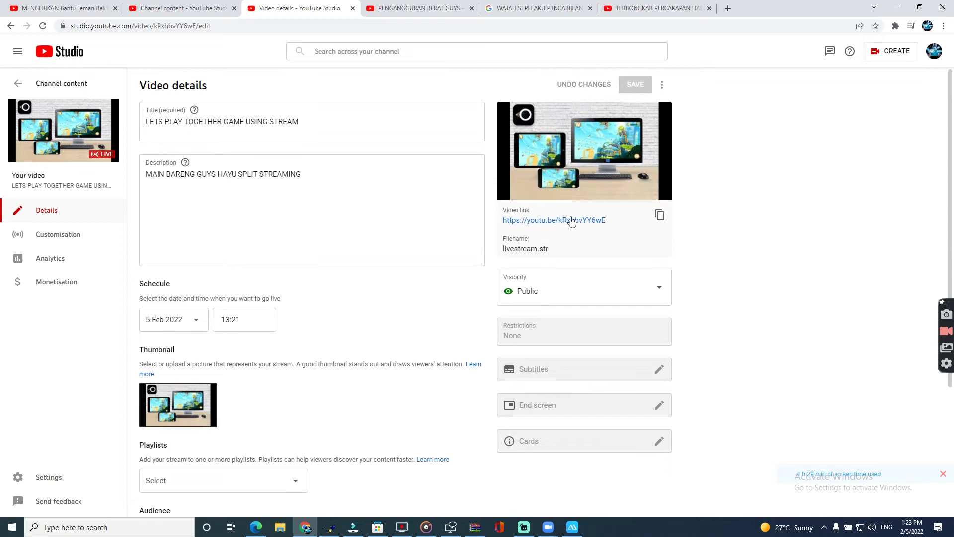
left_click(571, 221)
left_click(303, 7)
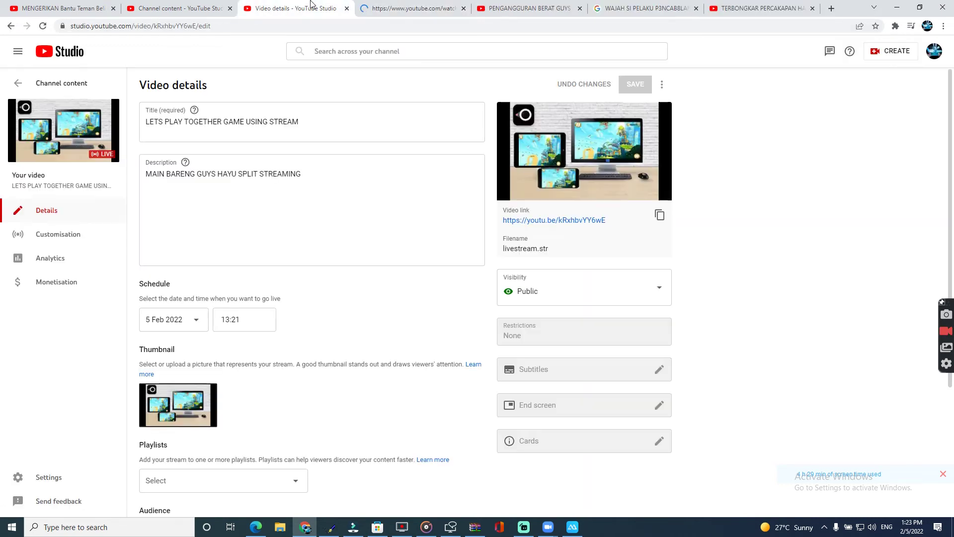
key("ctrl+shift+Tab")
key("ctrl+shift+Tab")
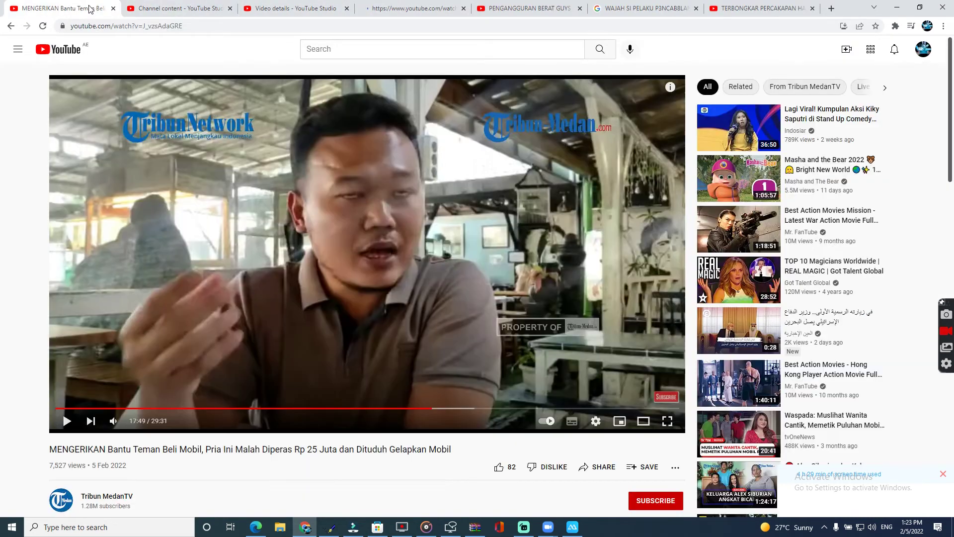
left_click(415, 6)
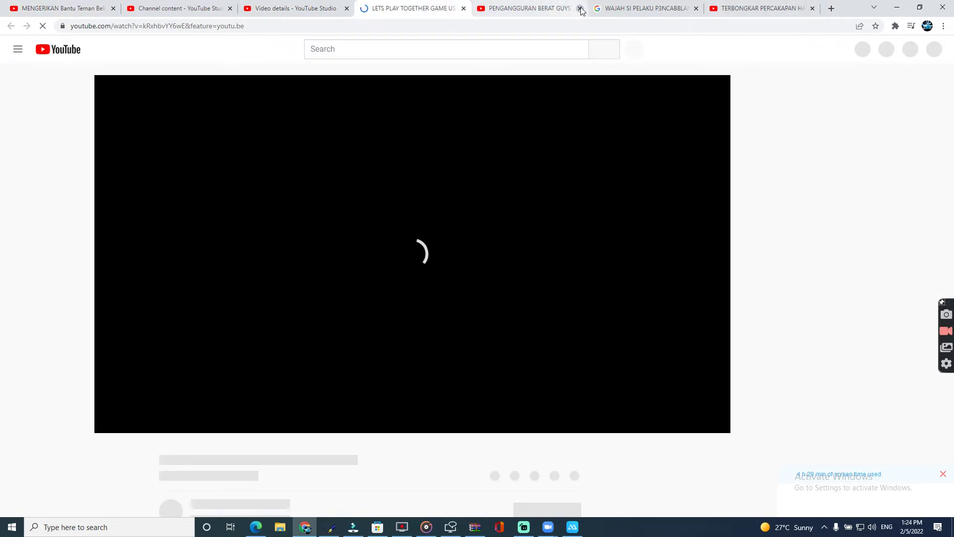
- Close the three browser tabs that follow the live stream's watch page
left_click(579, 9)
left_click(579, 8)
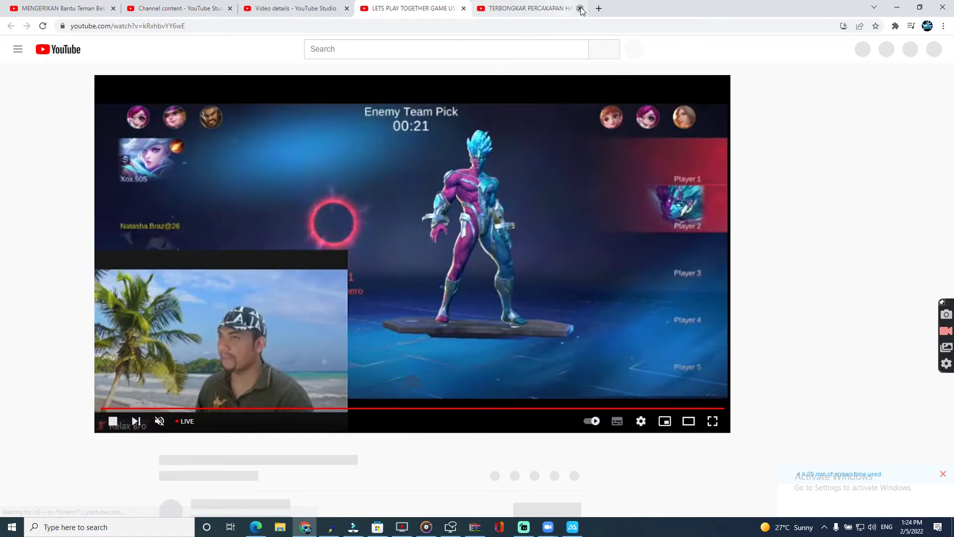
left_click(579, 8)
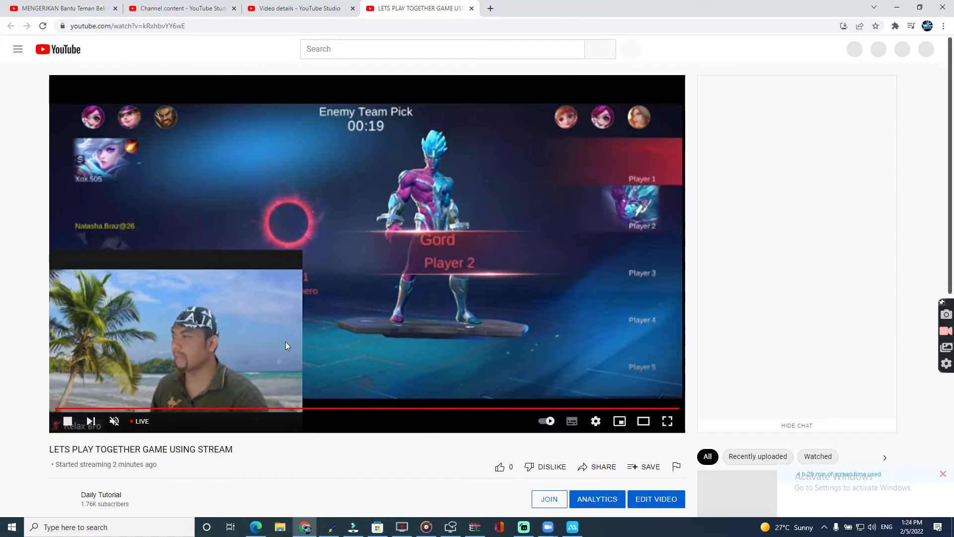
- Shrink the browser window, compare it with Streamlabs Desktop, and review the live stream's watch page for playback and description
double_click(705, 5)
left_click_drag(451, 20, 685, 45)
left_click(734, 44)
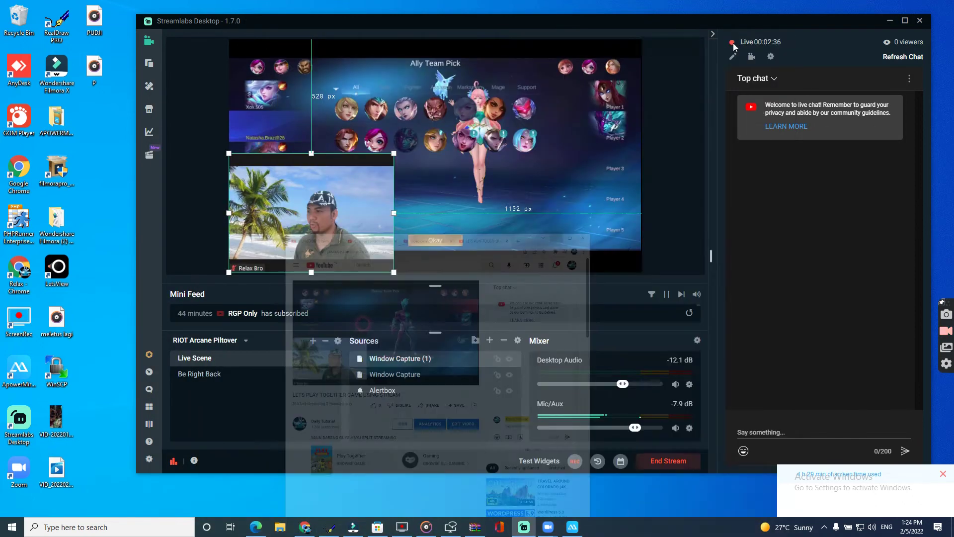
left_click(305, 526)
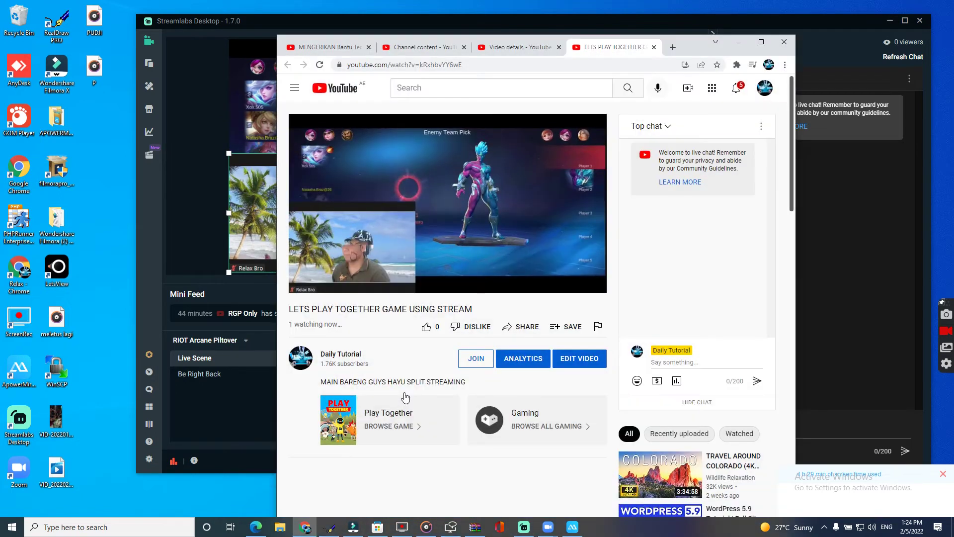
scroll(449, 416, "down", 2)
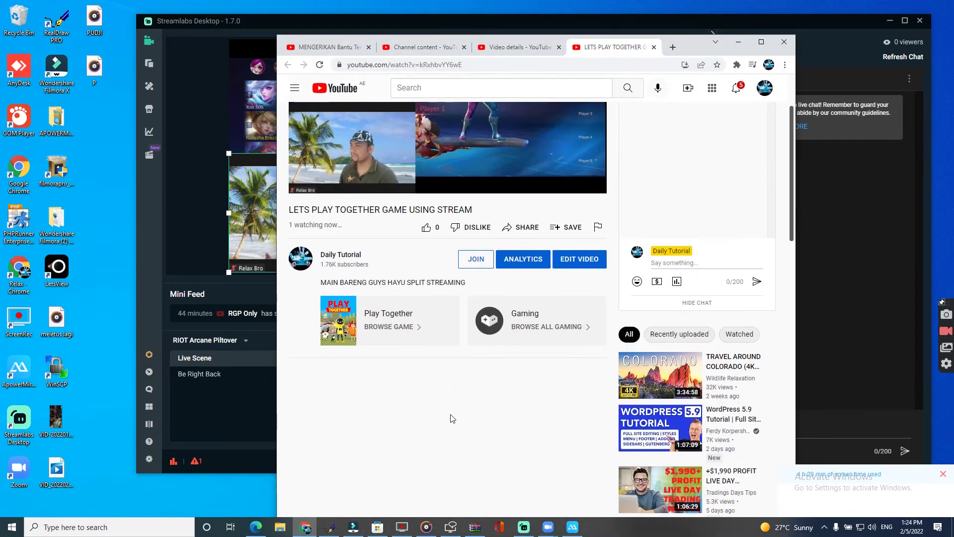
scroll(452, 419, "up", 2)
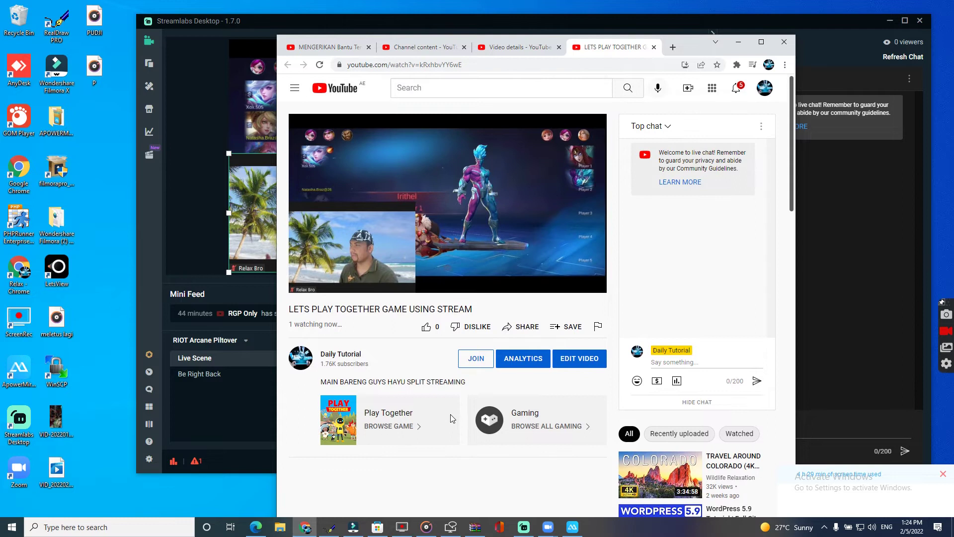
- Switch to Streamlabs Desktop and move the webcam capture to the scene's right edge, about 99 px above the bottom
left_click(738, 41)
left_click_drag(371, 164, 613, 156)
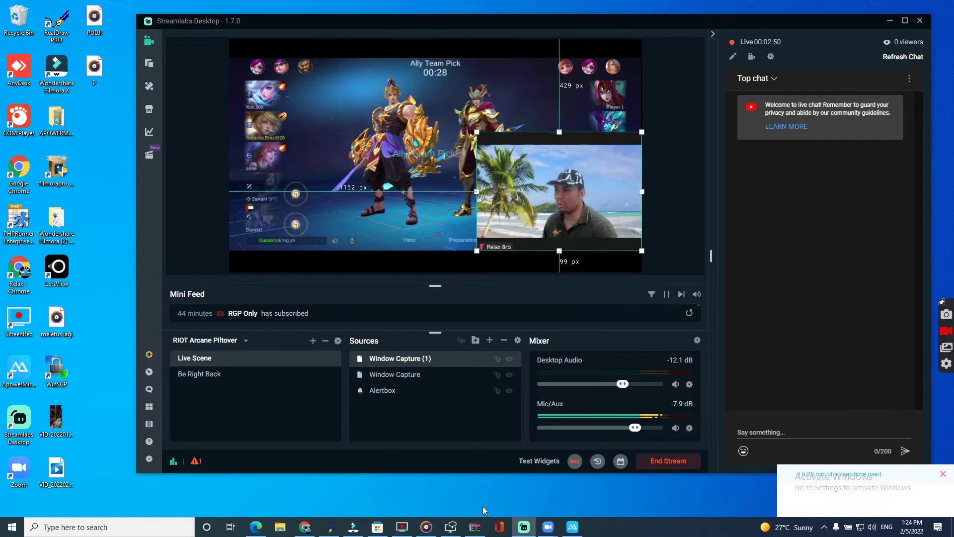
- Bring up the Zoom meeting and Zoom home windows and arrange them on opposite sides of the desktop, clear of the stream preview
mouse_move(547, 525)
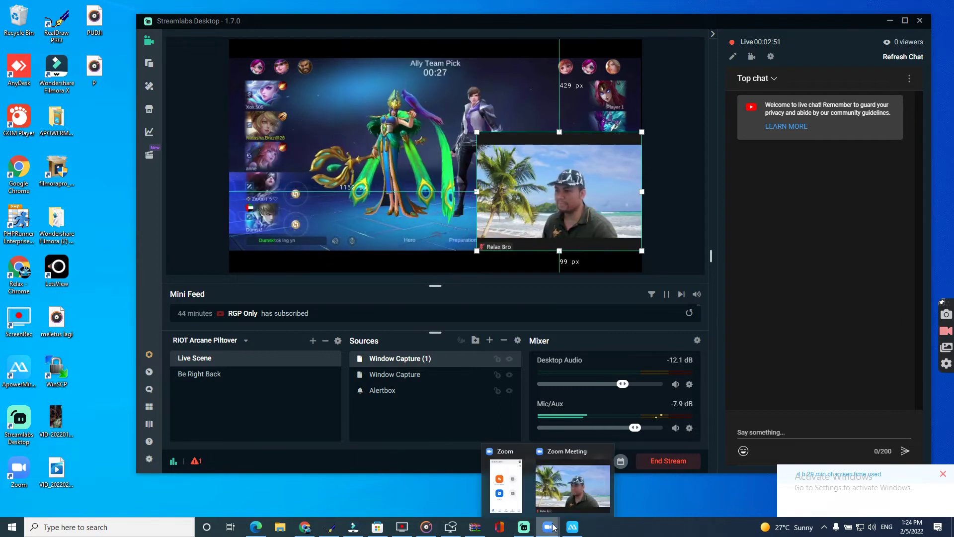
left_click(571, 495)
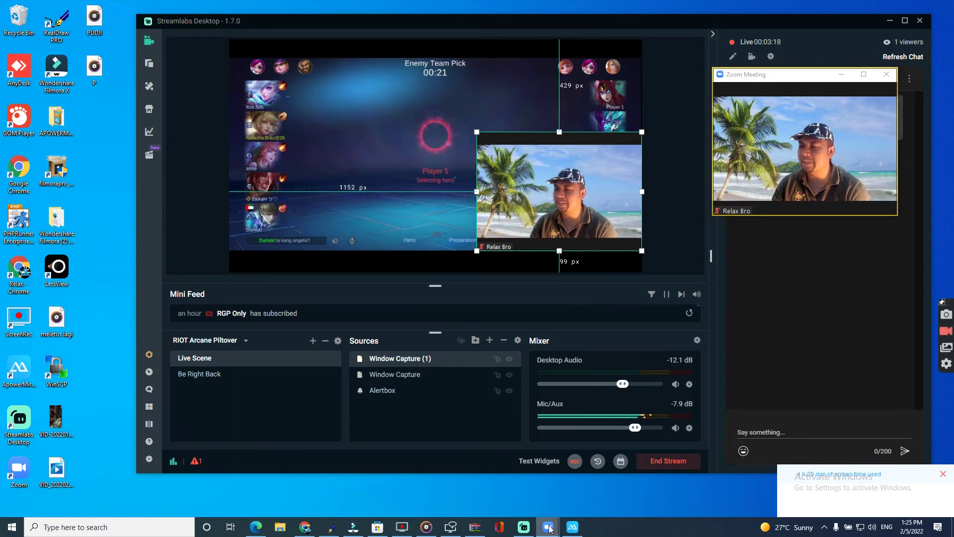
mouse_move(550, 528)
left_click(506, 479)
left_click_drag(621, 93, 772, 141)
left_click_drag(802, 78, 121, 22)
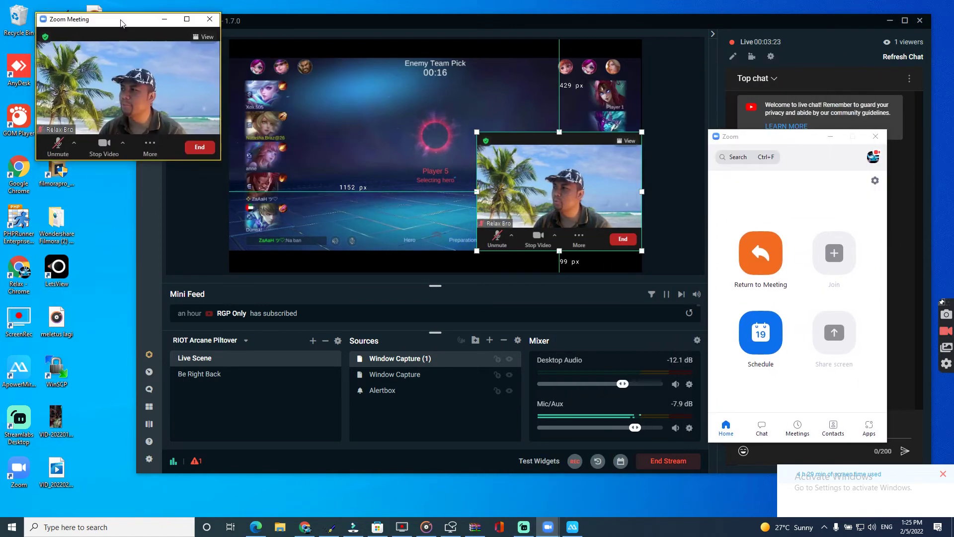
- Open Zoom's Background & Filters settings and place the settings window clear of the webcam capture in the stream preview
left_click(876, 182)
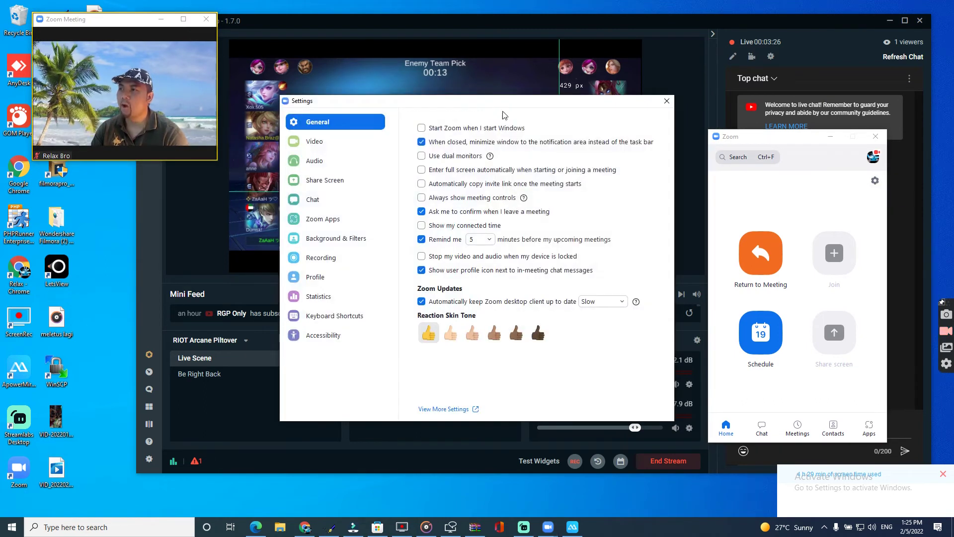
left_click_drag(437, 102, 166, 176)
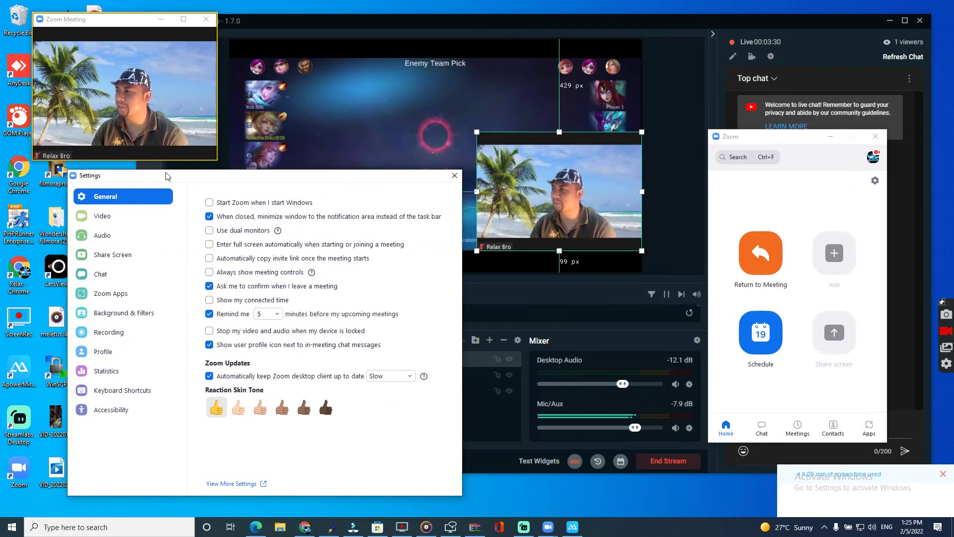
left_click(129, 316)
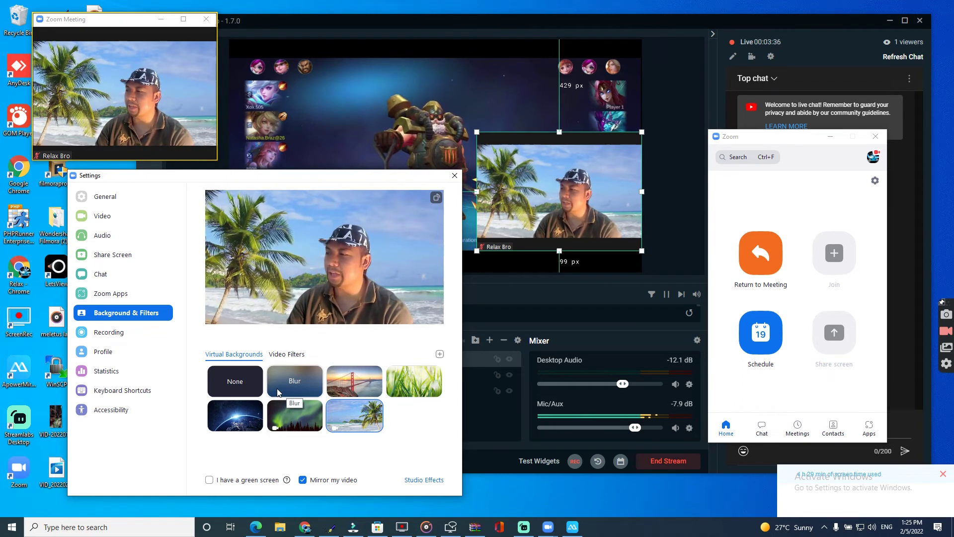
- Try the None, Blur, San Francisco and Earth virtual backgrounds on the webcam video, returning to the Beach background
left_click(240, 387)
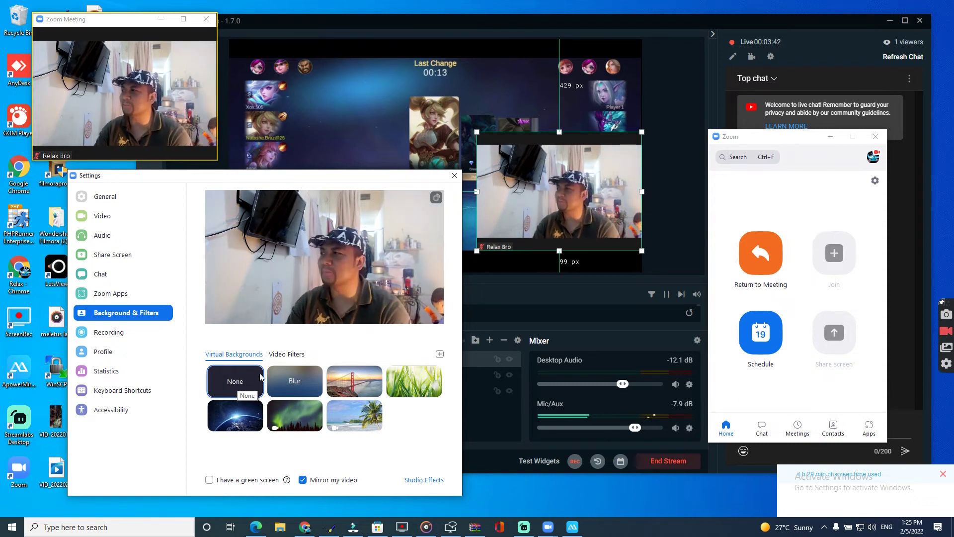
left_click(307, 382)
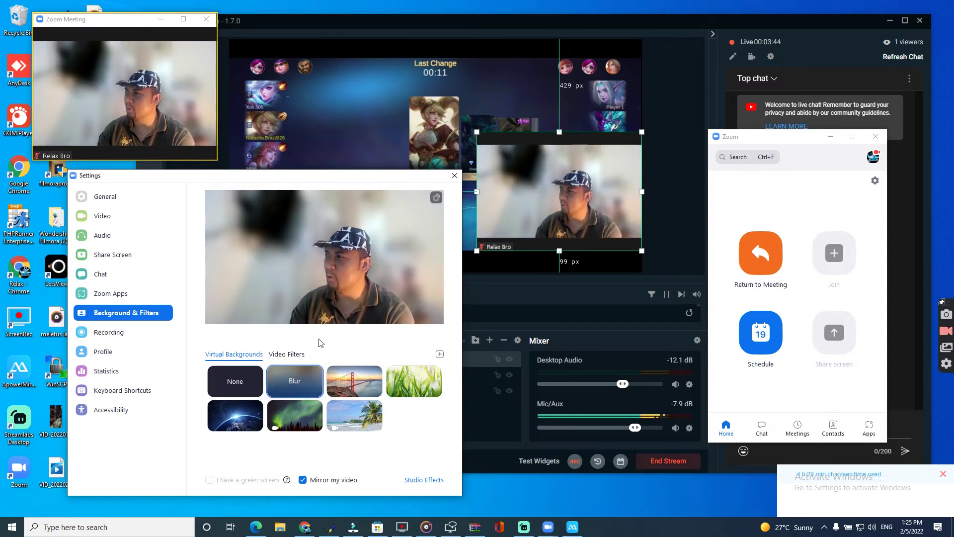
left_click(351, 380)
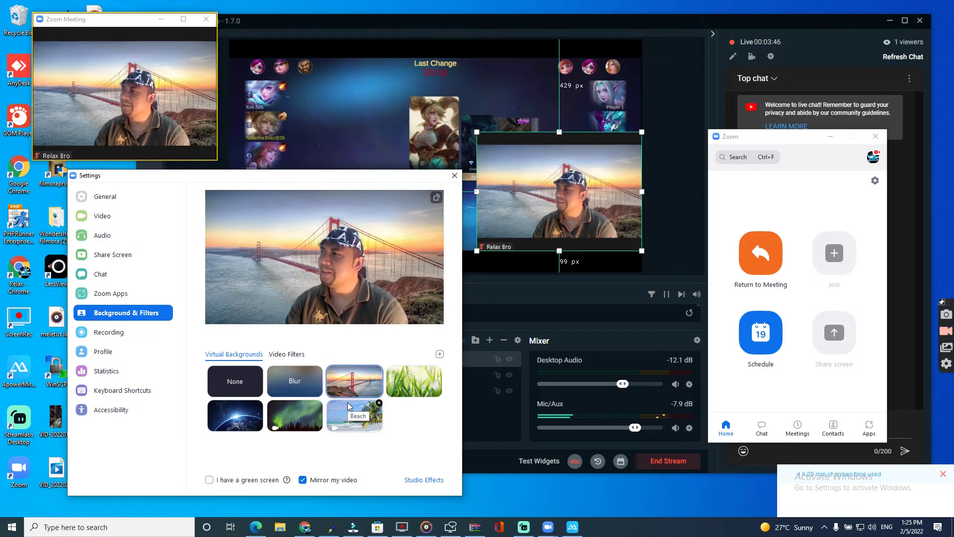
left_click(362, 419)
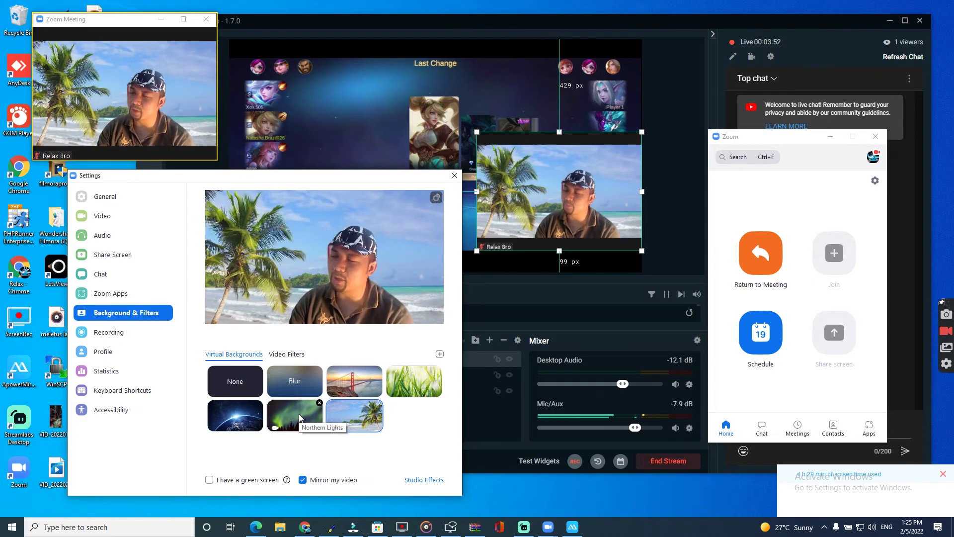
left_click(243, 426)
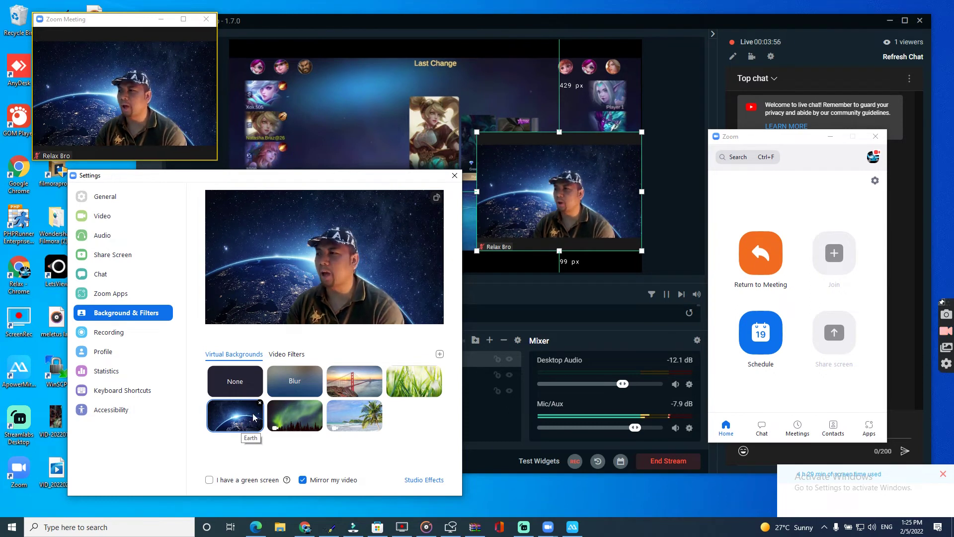
left_click(355, 422)
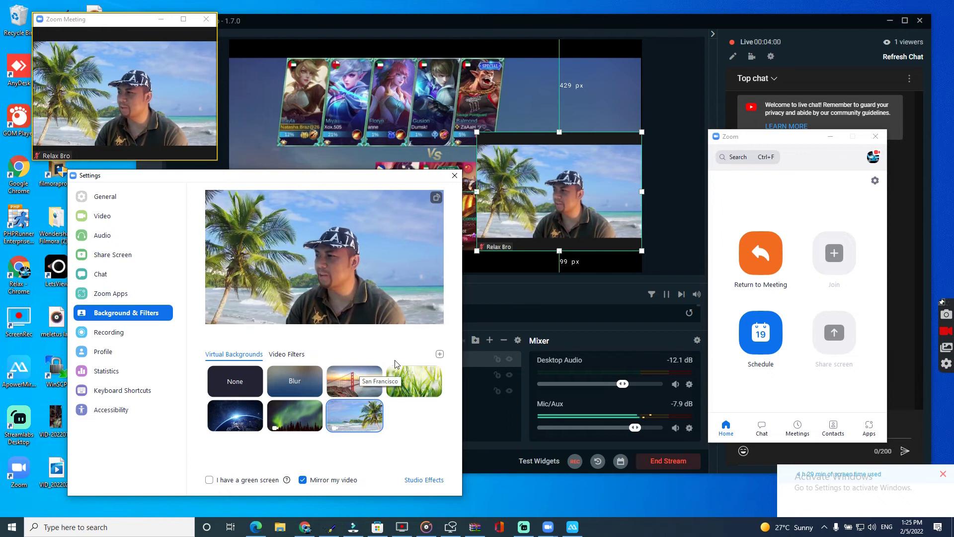
- Browse Zoom's video filters and apply the Mosaic Eyewear filter to the webcam video
left_click(303, 354)
scroll(328, 413, "down", 2)
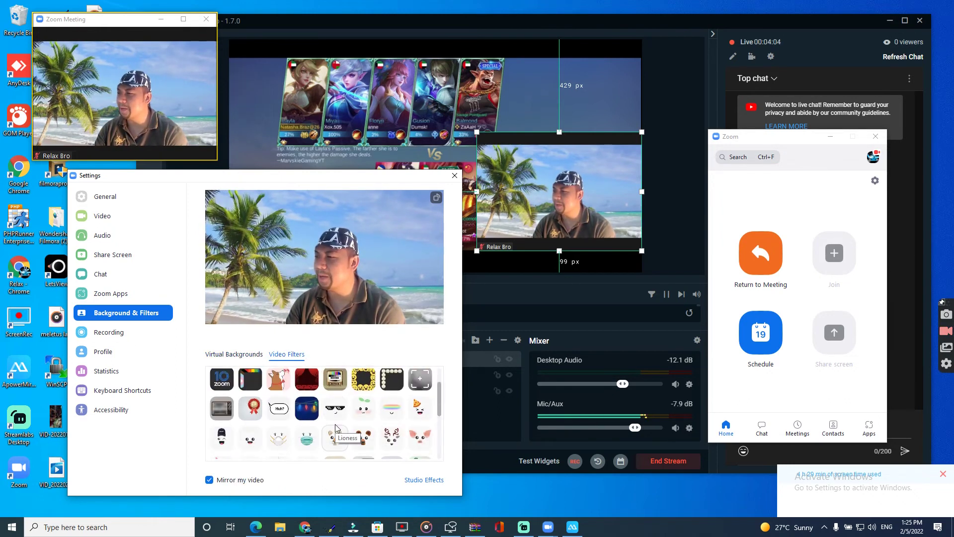
scroll(336, 427, "up", 3)
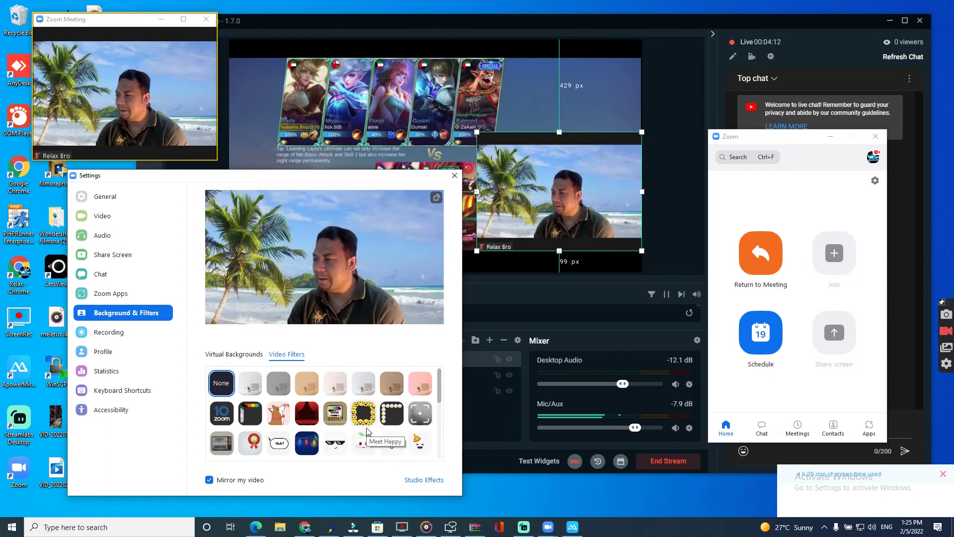
scroll(367, 431, "down", 1)
scroll(353, 433, "down", 1)
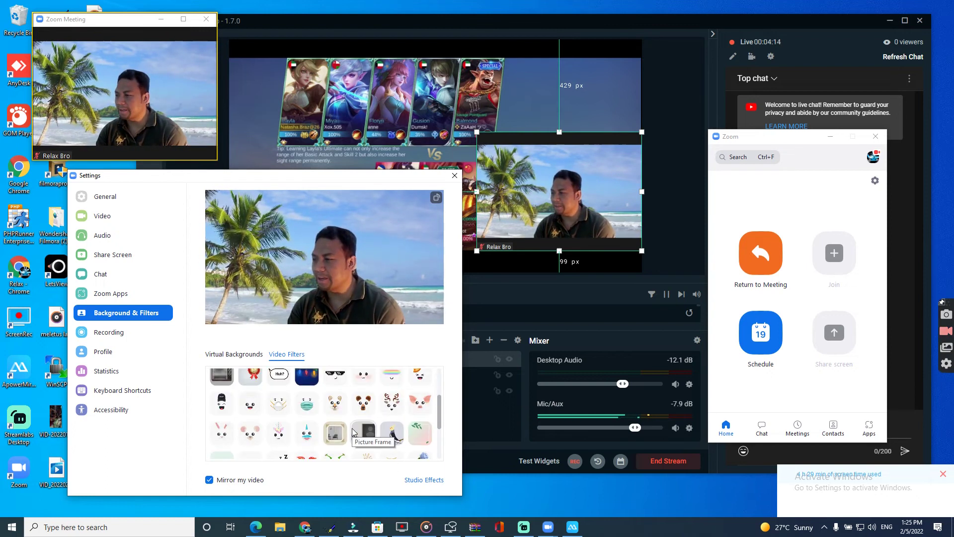
scroll(341, 422, "up", 1)
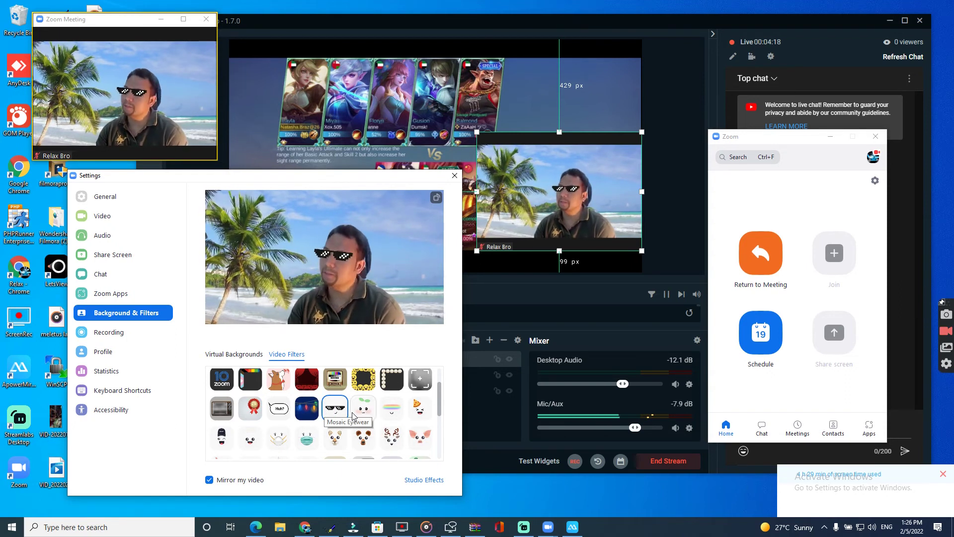
- Try the retro television frame video filter on the webcam video
scroll(367, 426, "down", 2)
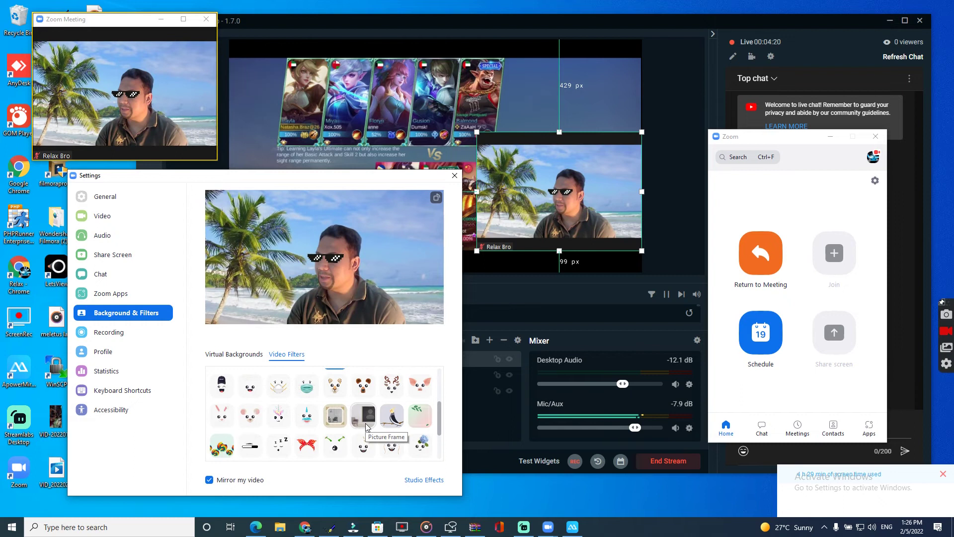
scroll(366, 427, "up", 1)
scroll(354, 431, "up", 1)
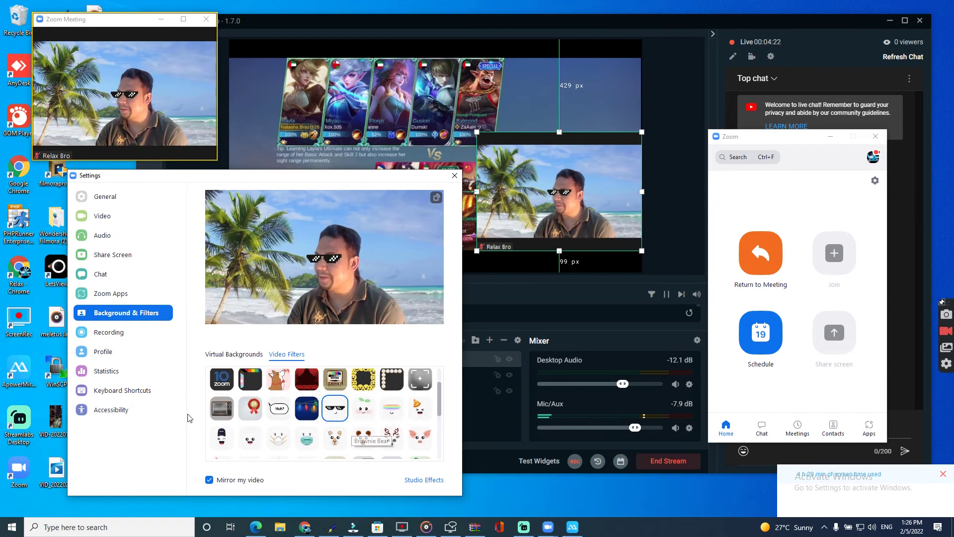
left_click(219, 409)
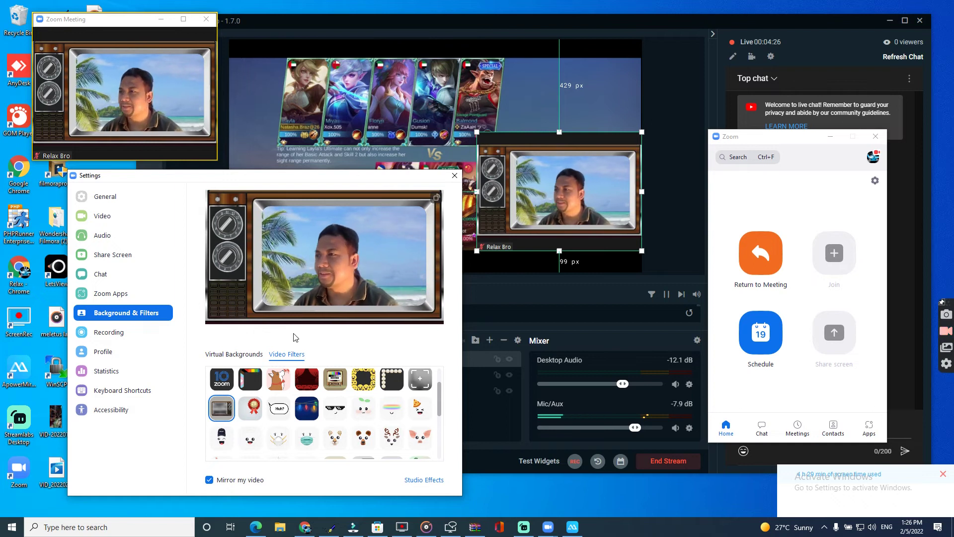
- Apply the Bandit hat-and-mask video filter to the webcam video
scroll(323, 406, "down", 2)
scroll(336, 423, "down", 1)
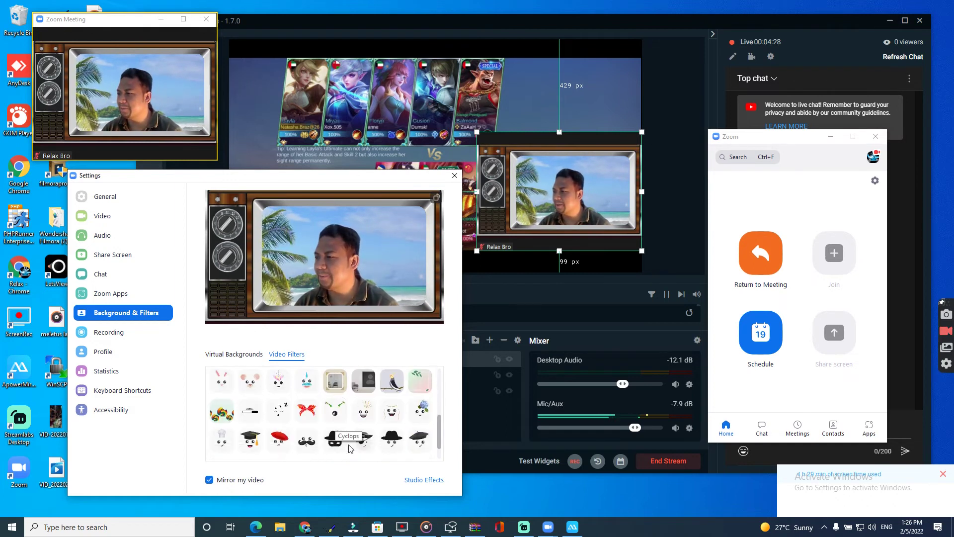
left_click(335, 438)
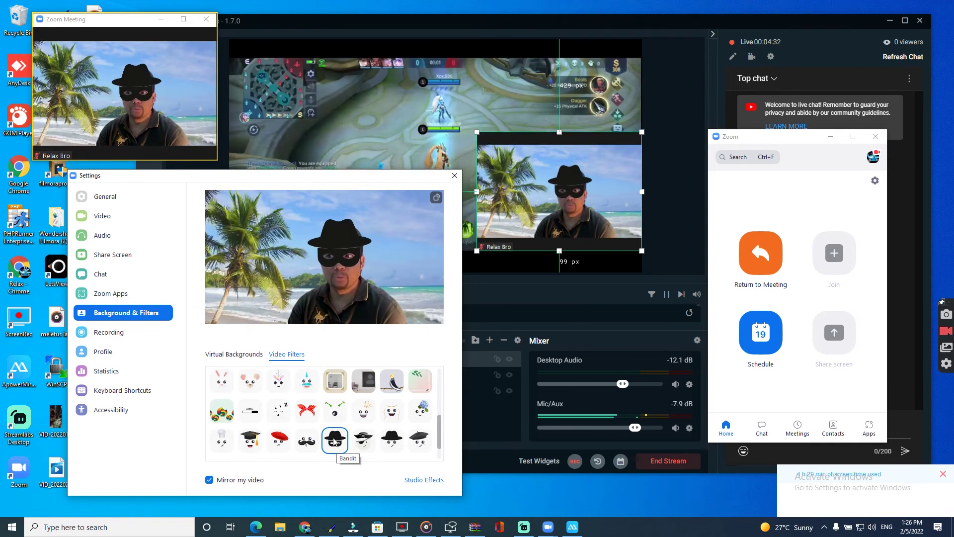
- Apply the Aye Aye Captain pirate filter to the webcam video, return to the virtual backgrounds and reposition the settings window
left_click(363, 439)
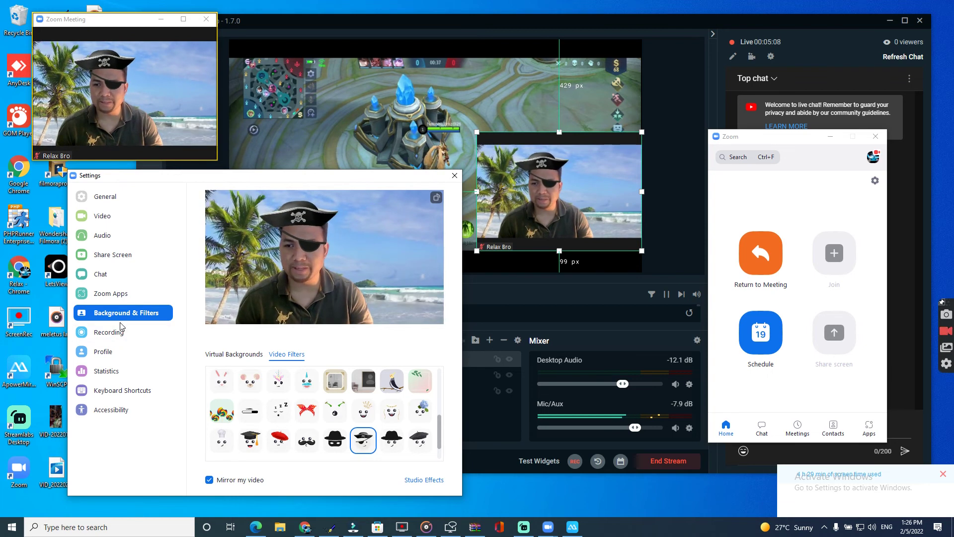
left_click(234, 354)
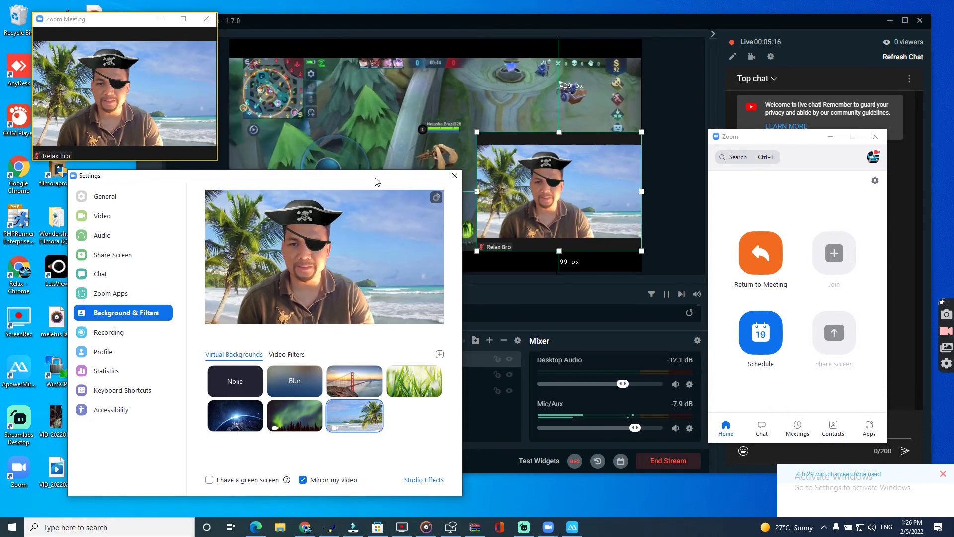
left_click_drag(374, 182, 440, 116)
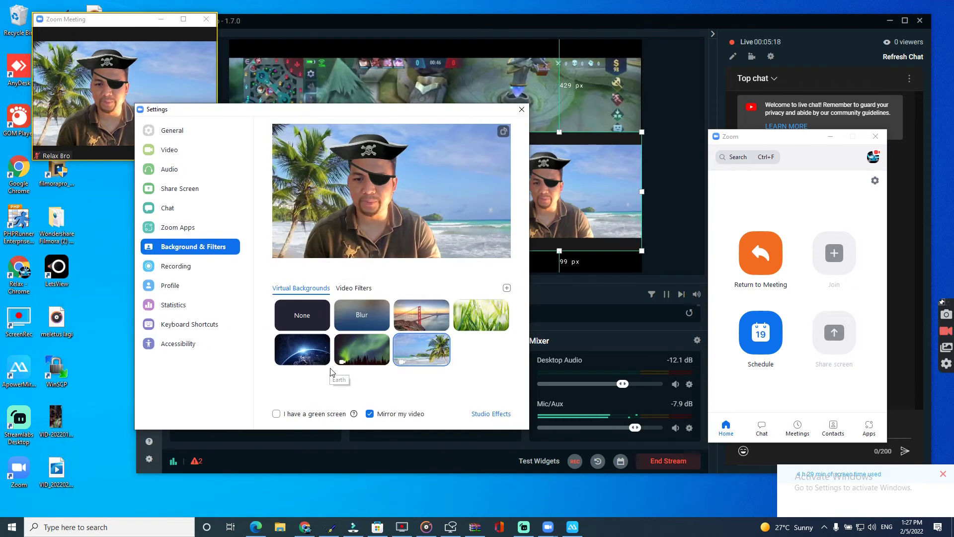
left_click(167, 286)
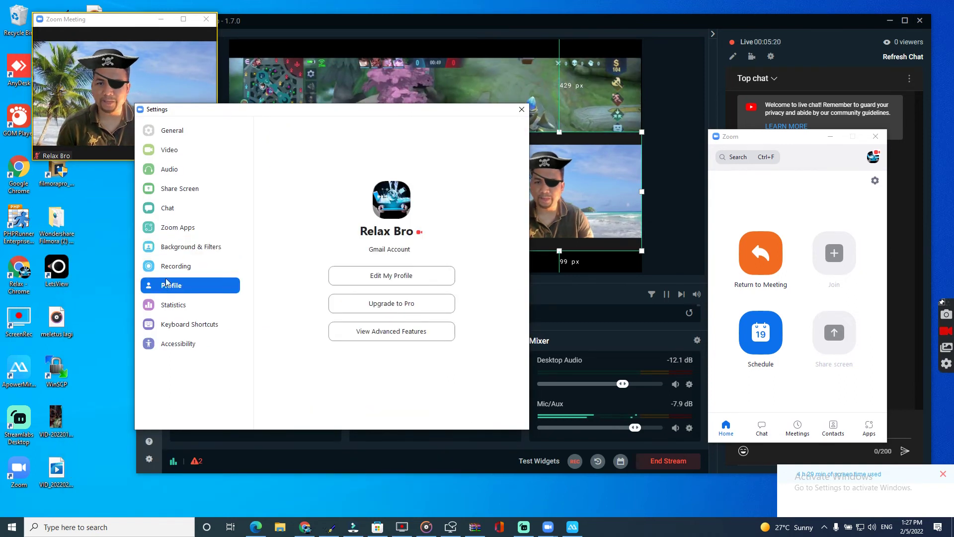
left_click(167, 267)
left_click(166, 251)
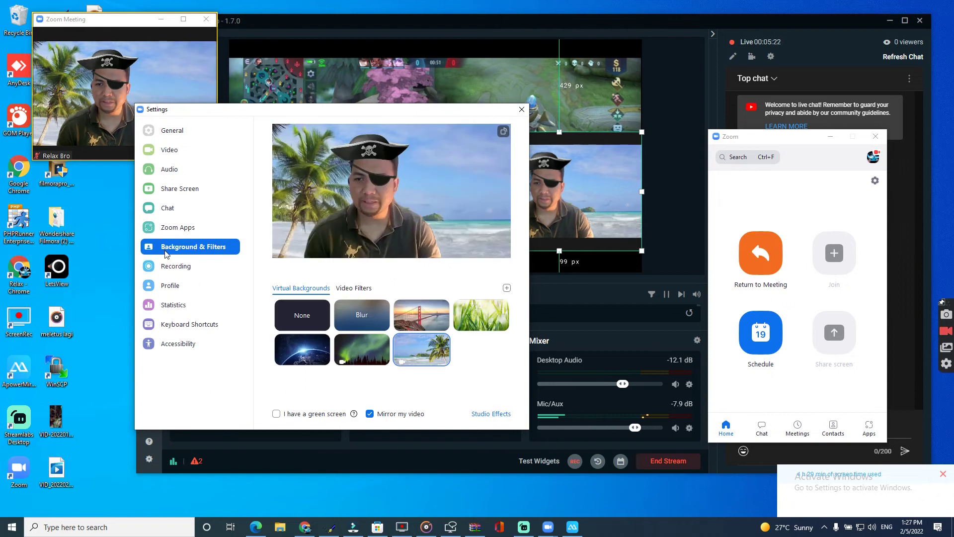
left_click(169, 227)
left_click(169, 246)
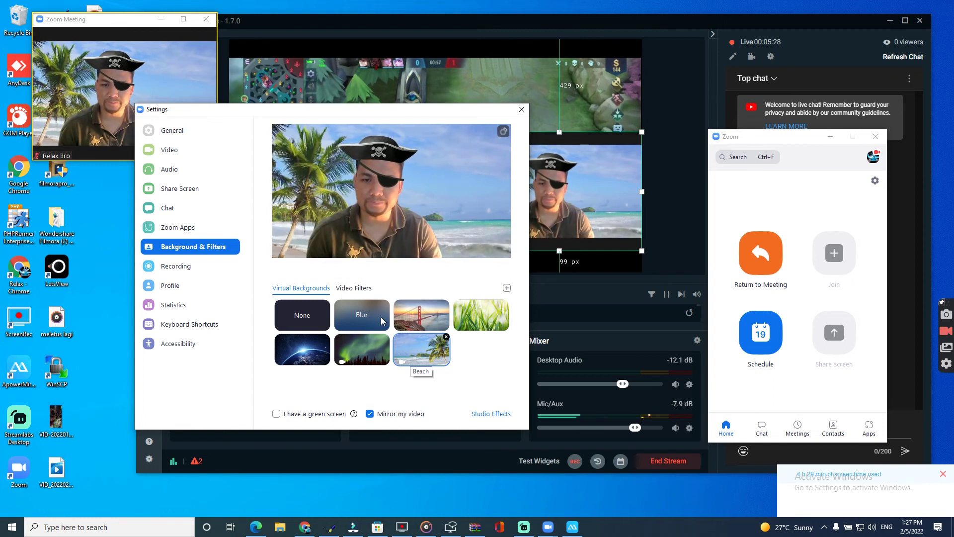
- Show the video filters and rotate the webcam video through a full turn back to upright
left_click(354, 287)
scroll(430, 352, "down", 3)
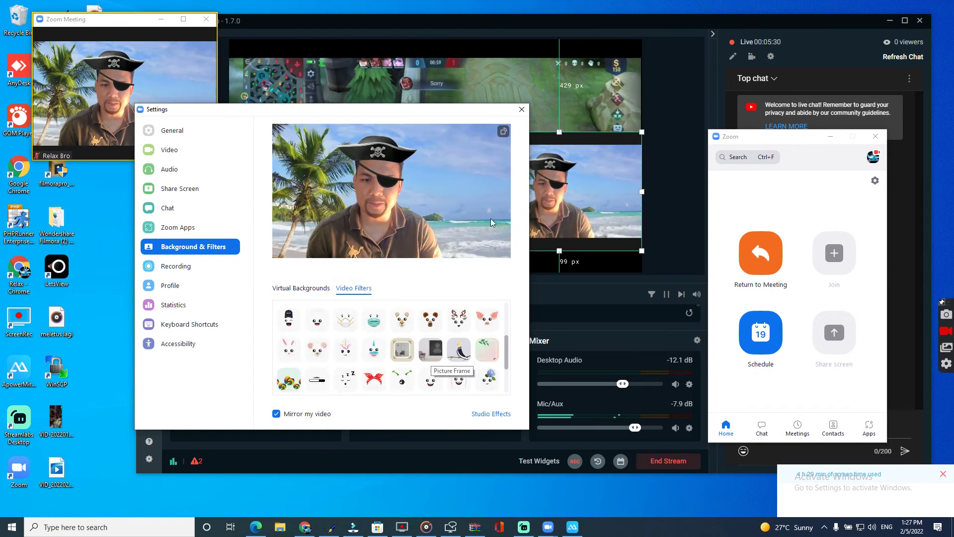
left_click(504, 132)
left_click(501, 137)
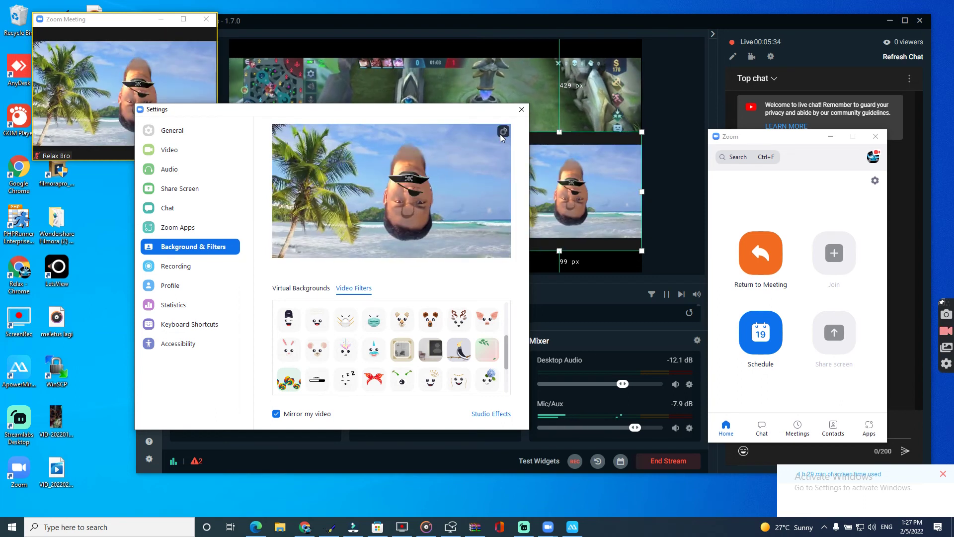
left_click(501, 137)
left_click(502, 137)
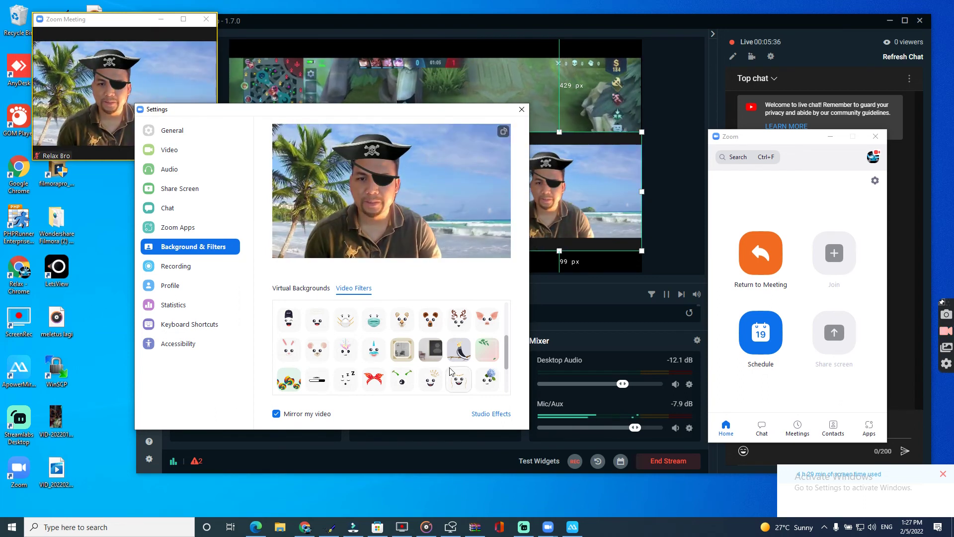
- Try the We can do it!, lollipop, zZZ and flower crown video filters on the webcam video
scroll(451, 372, "down", 2)
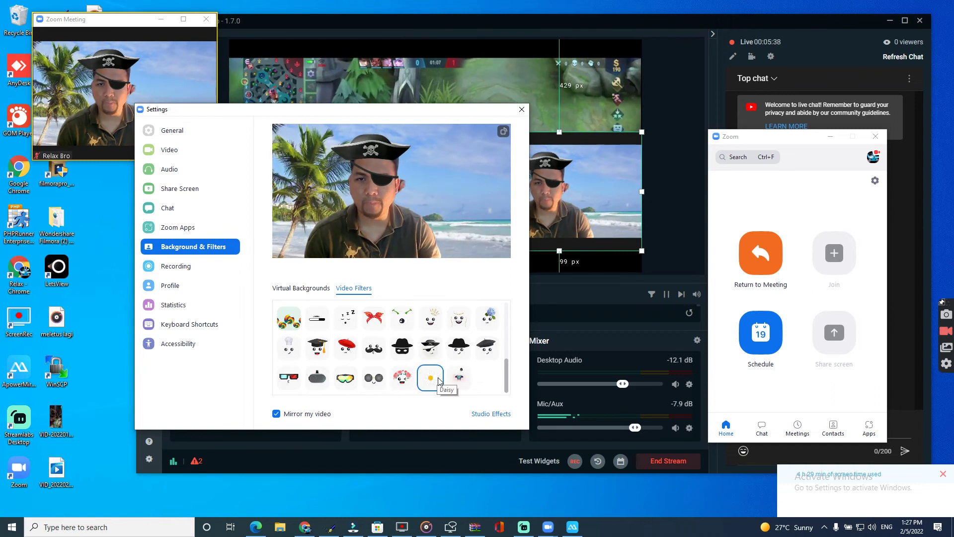
left_click(380, 320)
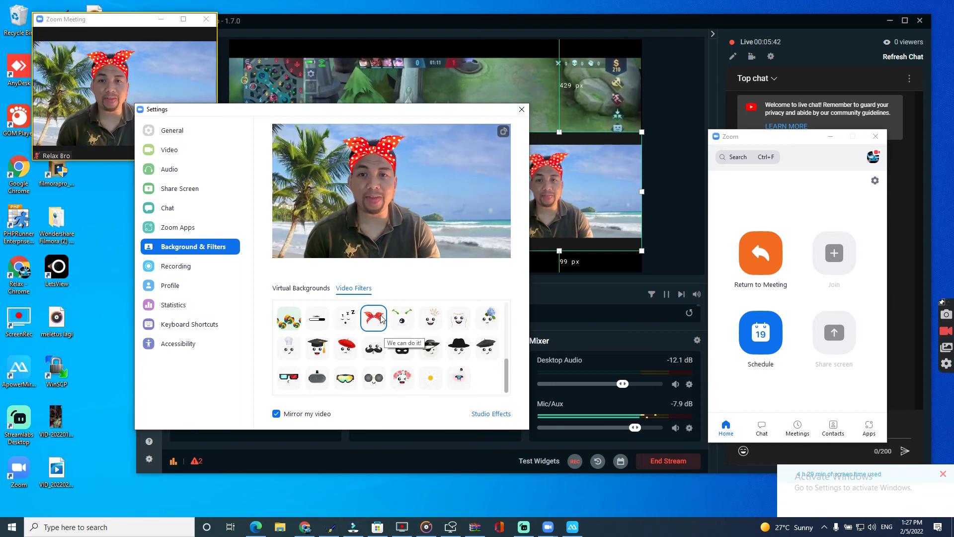
left_click(287, 322)
left_click(344, 318)
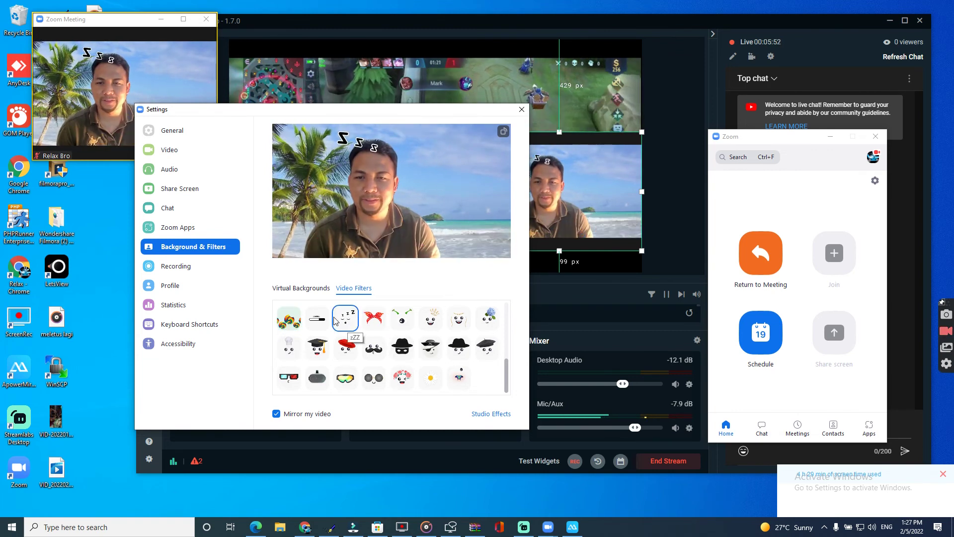
left_click(402, 382)
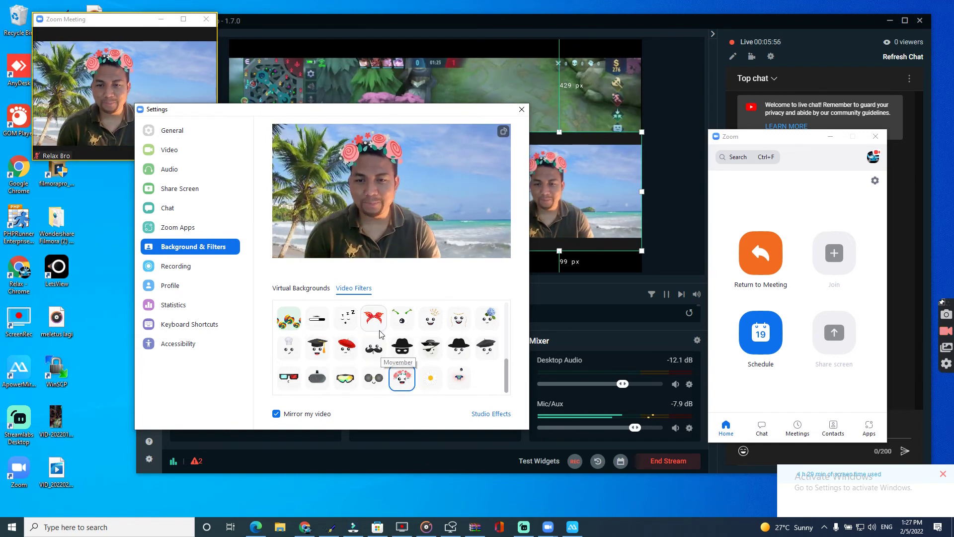
- Compare the Bandit, Aye Aye Captain and Movember filters, keep Aye Aye Captain on the webcam video and close the settings
left_click(398, 354)
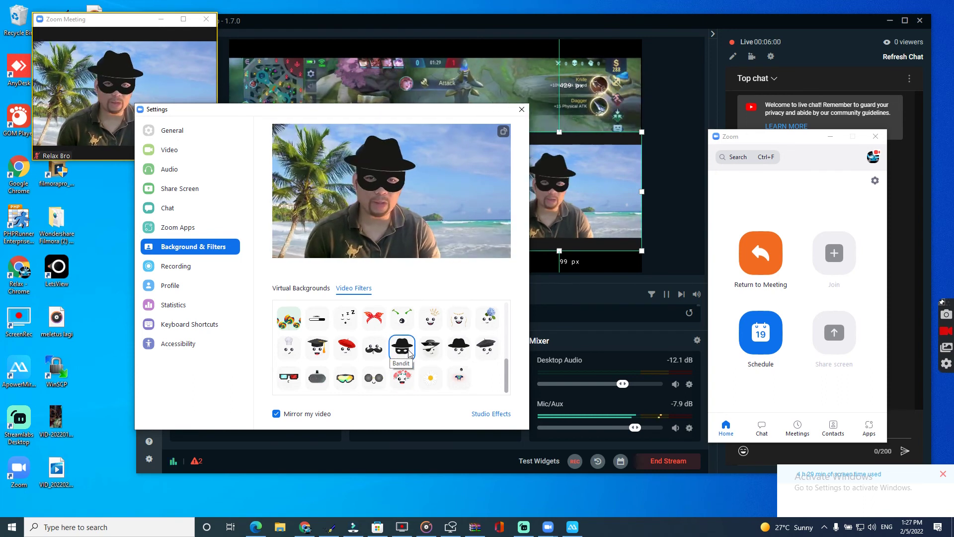
left_click(428, 348)
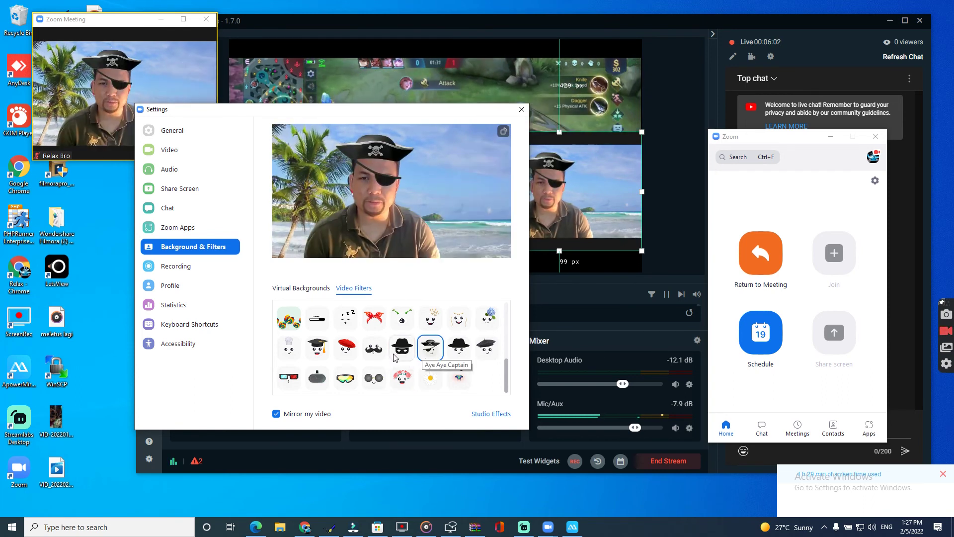
left_click(374, 354)
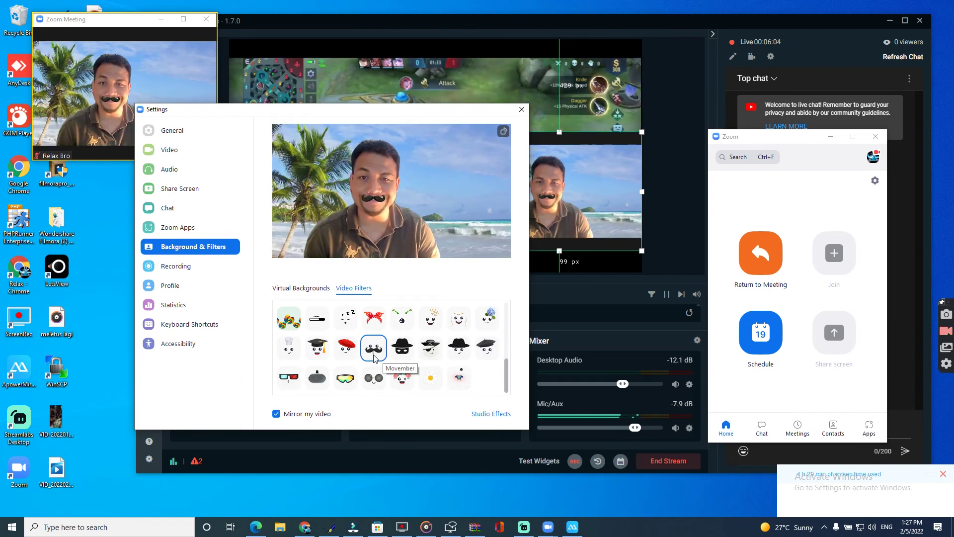
left_click(430, 348)
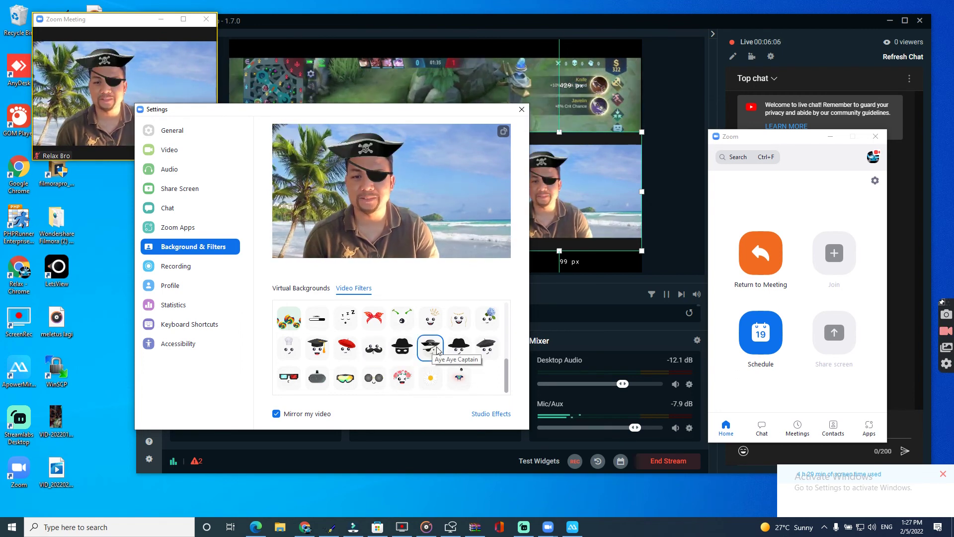
left_click(522, 109)
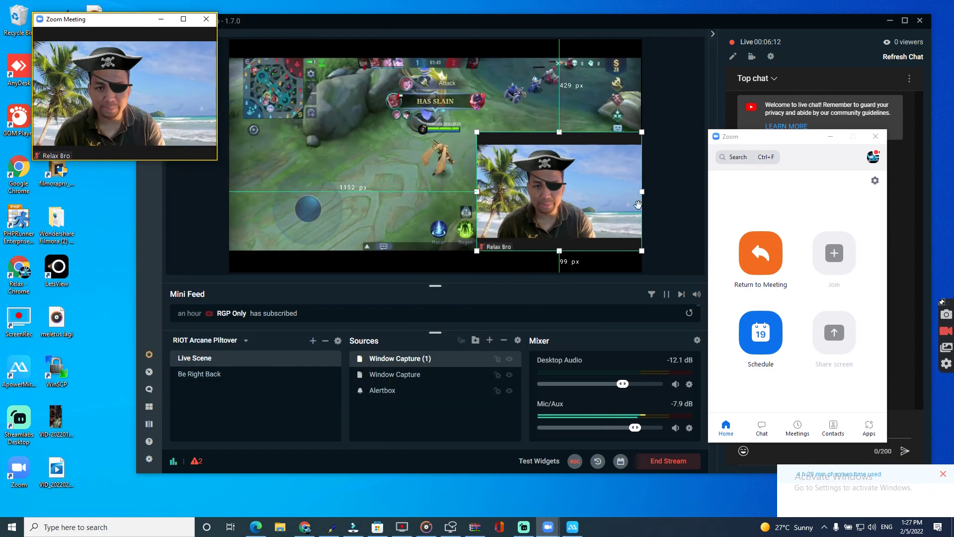
- Move the webcam overlay to the lower-left corner of the game scene and size it to about a third of the canvas width
left_click_drag(478, 133, 438, 220)
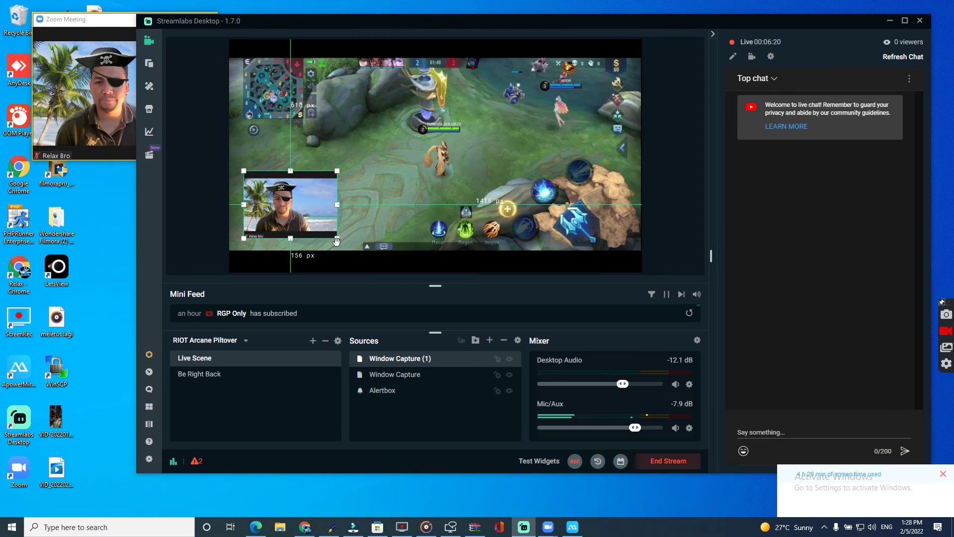
left_click(348, 219)
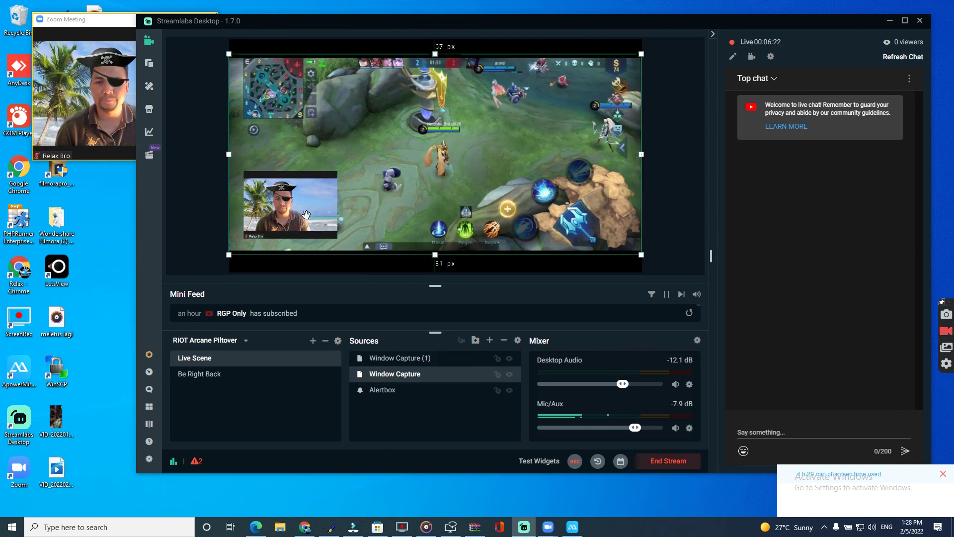
left_click(258, 187)
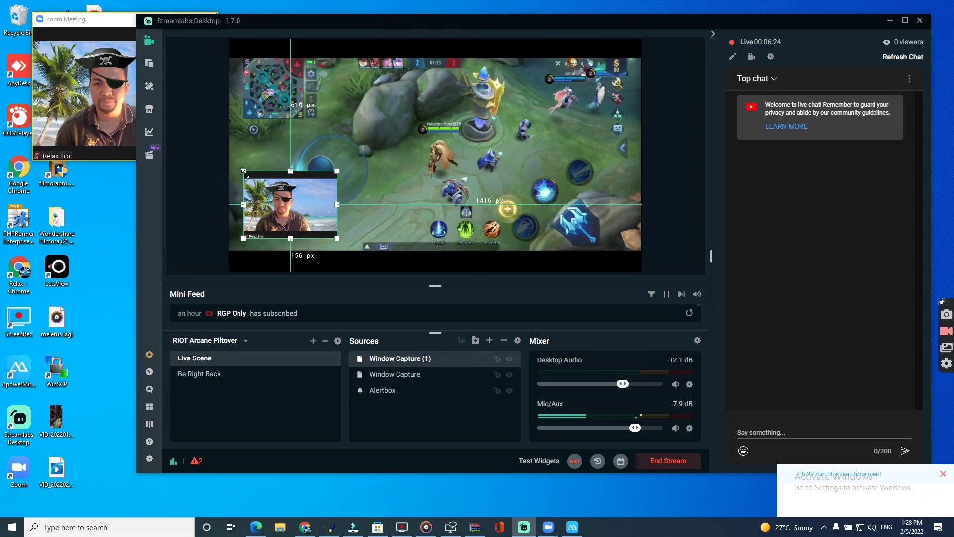
left_click_drag(243, 171, 222, 164)
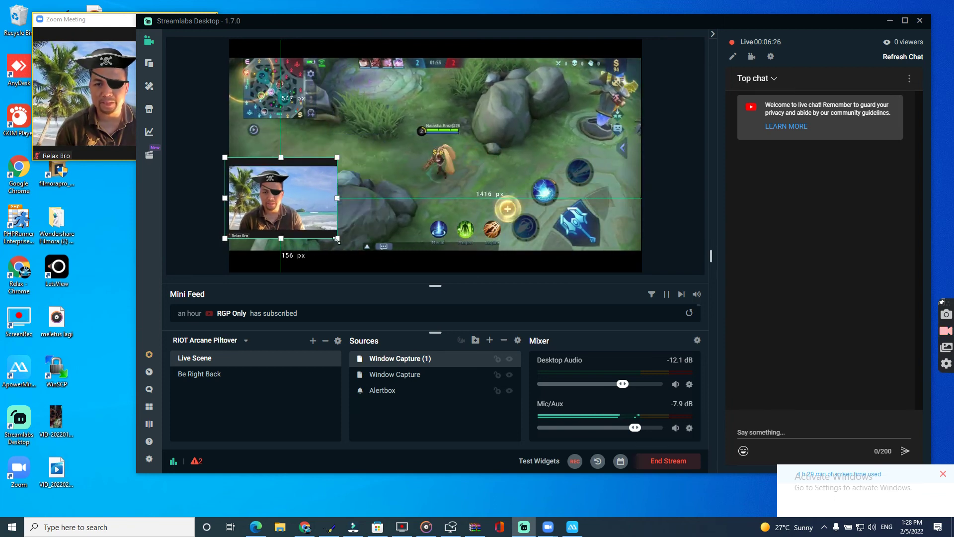
left_click_drag(338, 240, 350, 254)
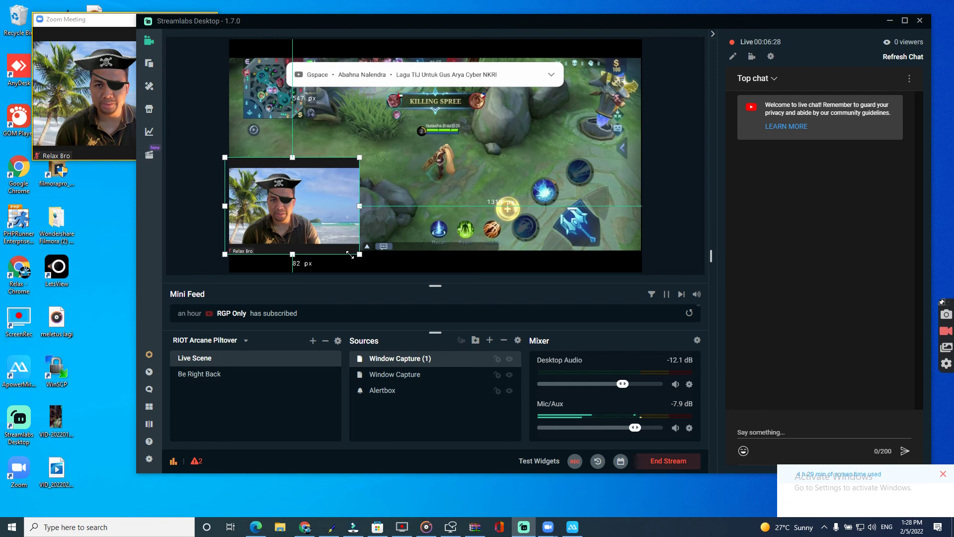